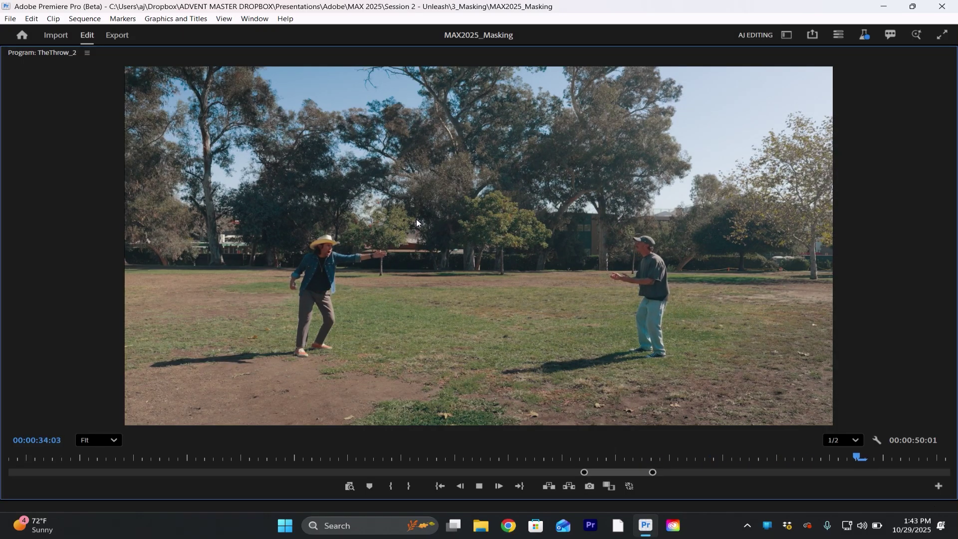
Step: Play back the TheThrow_2 sequence in the Program monitor to watch the frisbee throw
key(space)
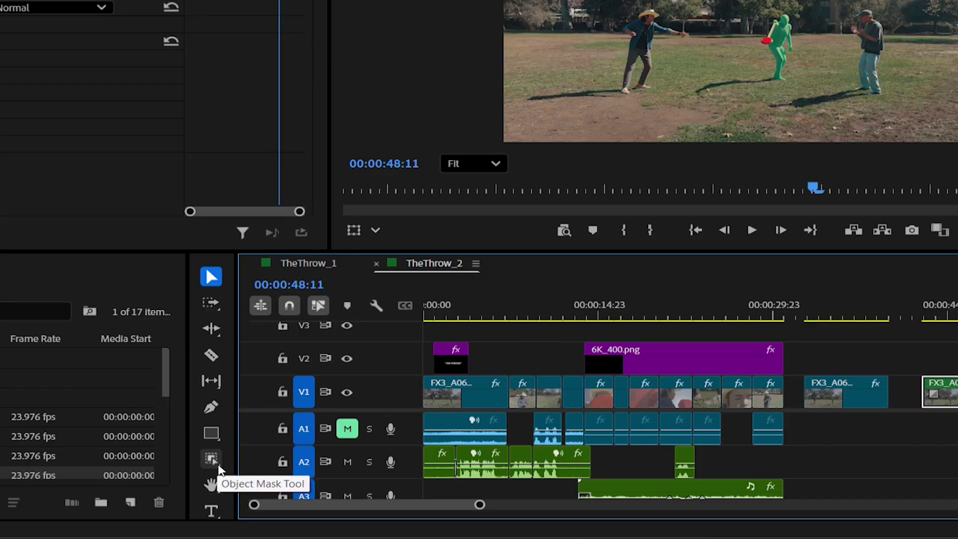
Step: Create an Object Mask on the middle player holding the red frisbee and change its overlay colour
click(218, 466)
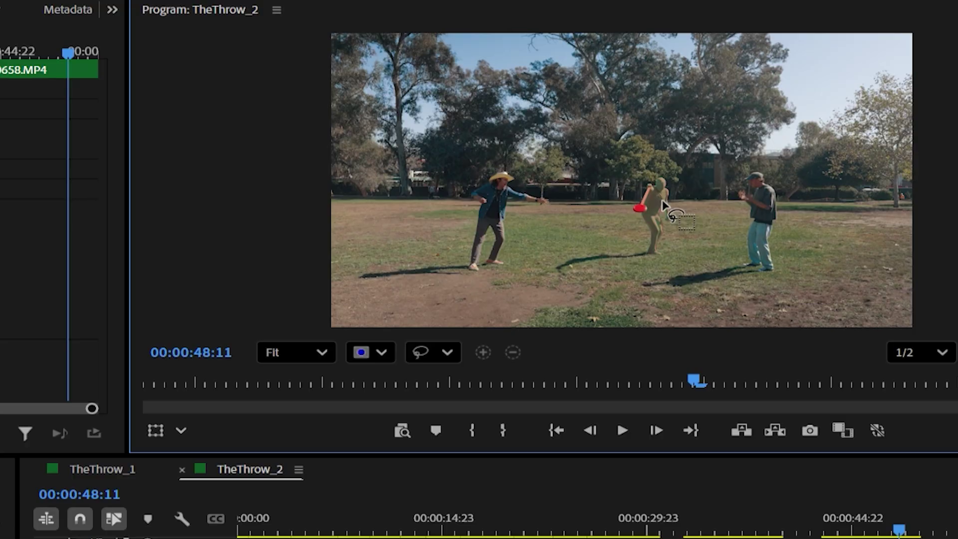
click(663, 205)
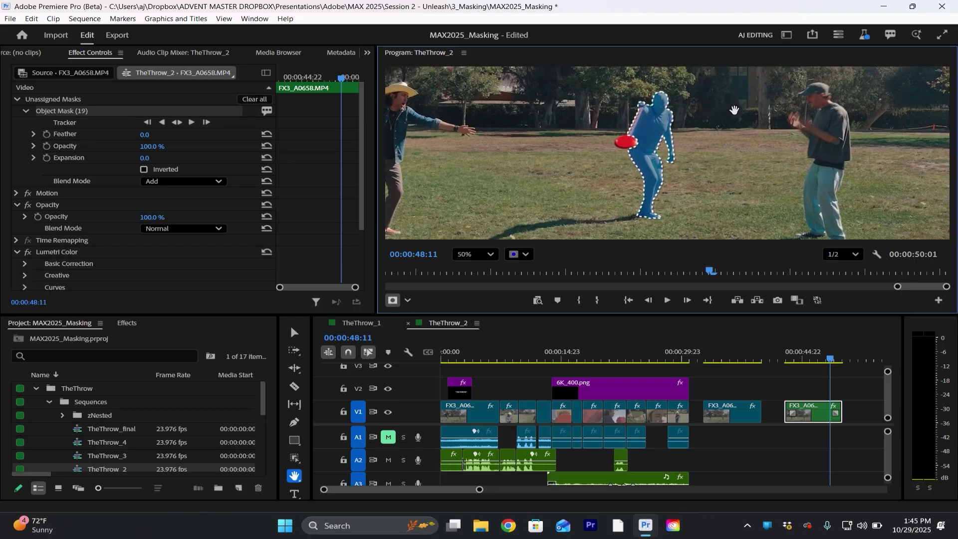
click(523, 254)
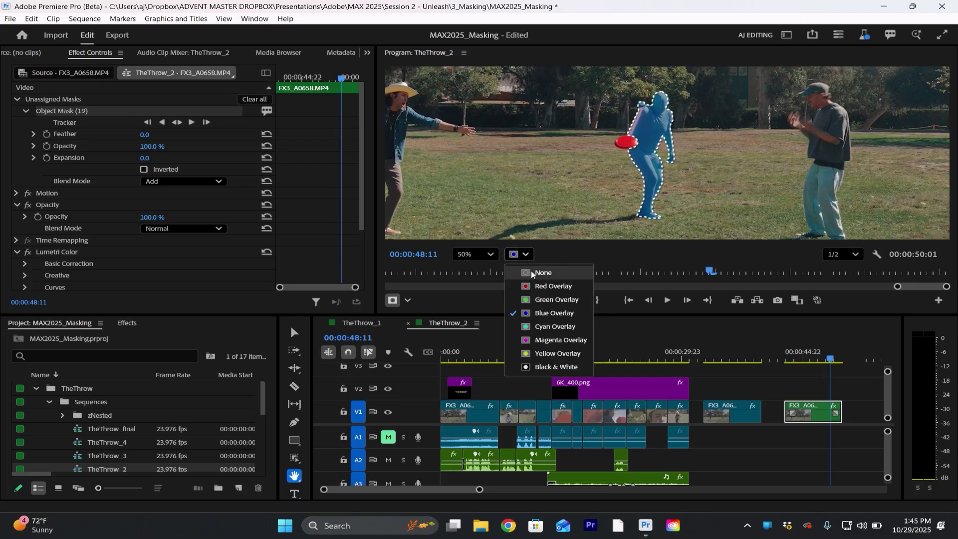
click(545, 300)
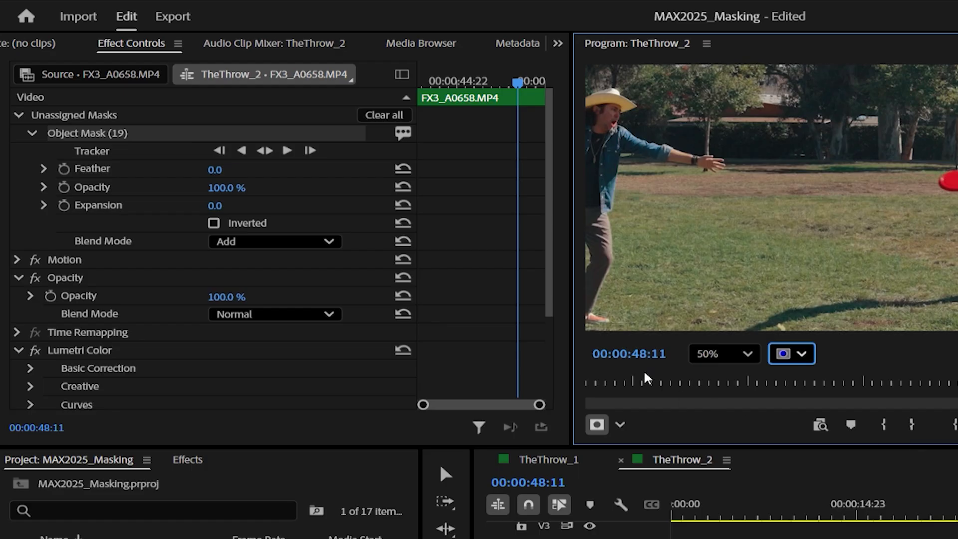
Step: Track the Object Mask forward and backward, then assign it to the clip's Opacity effect
click(265, 151)
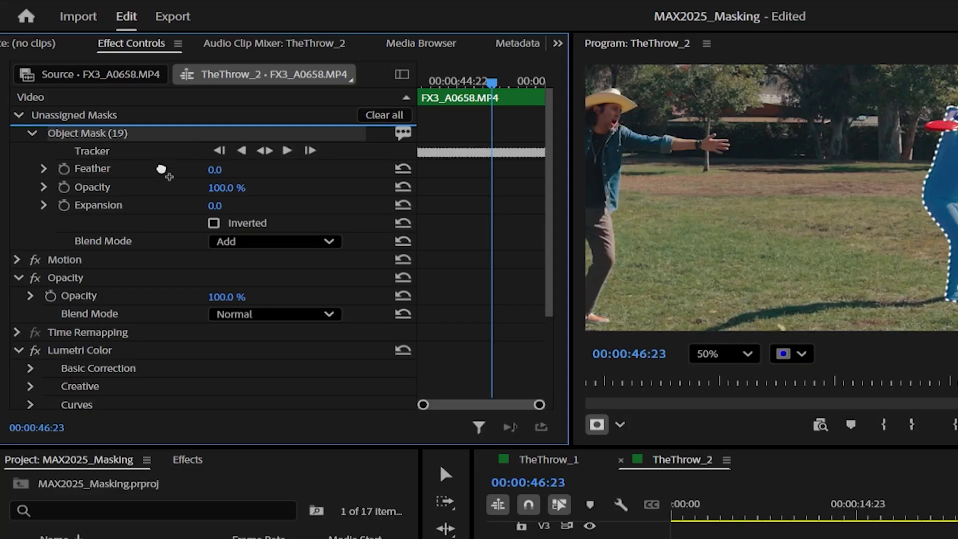
drag(161, 169, 154, 297)
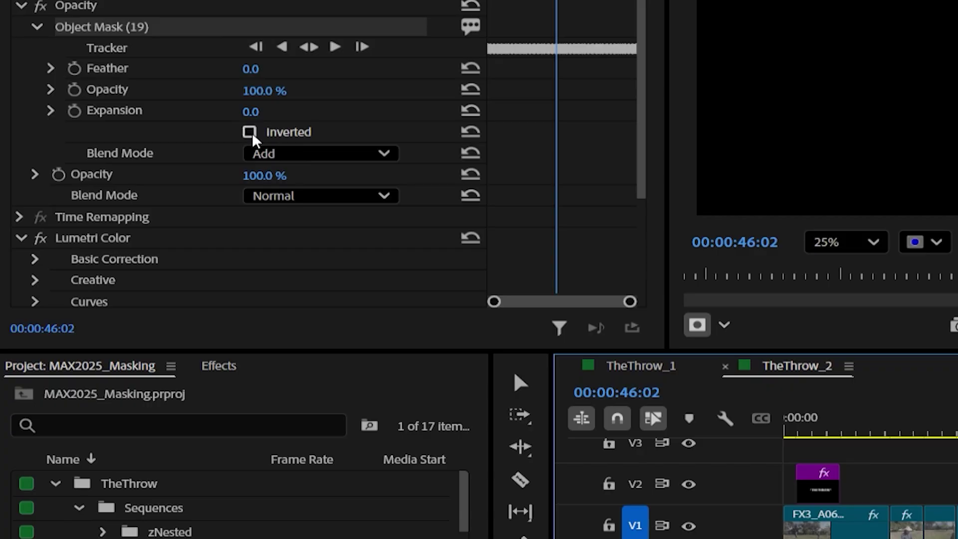
Step: Invert the Object Mask, move the masked clip up to V2, and set mask Expansion to 35
click(250, 132)
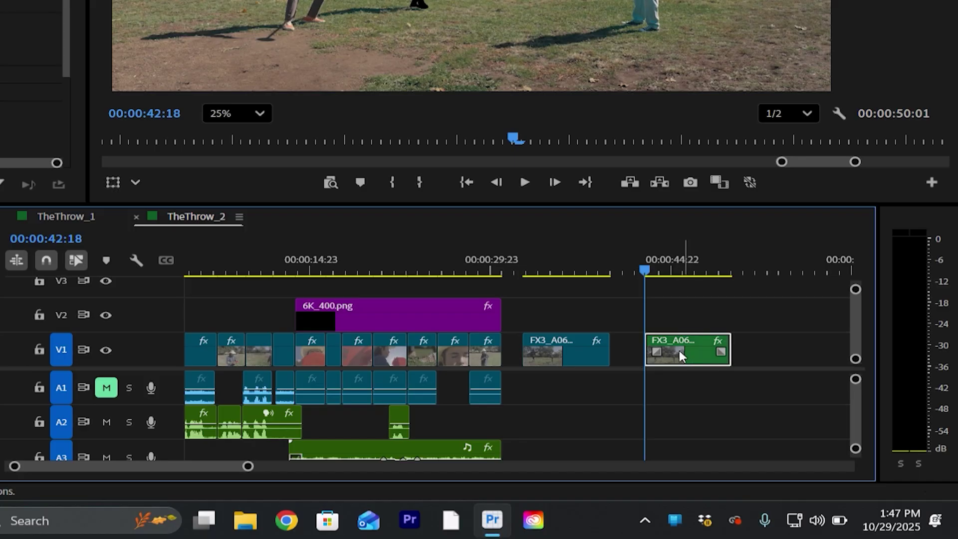
drag(678, 350, 556, 325)
click(563, 259)
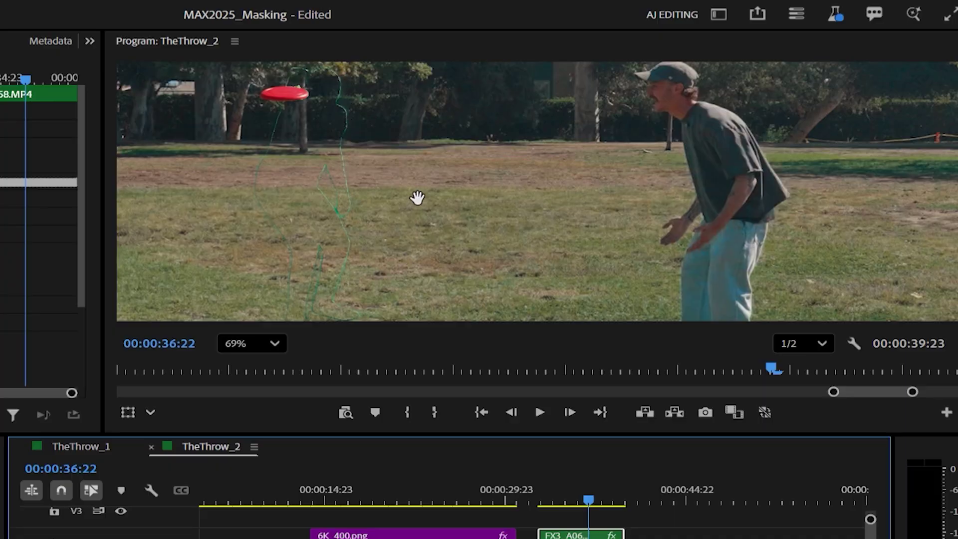
drag(417, 198, 514, 229)
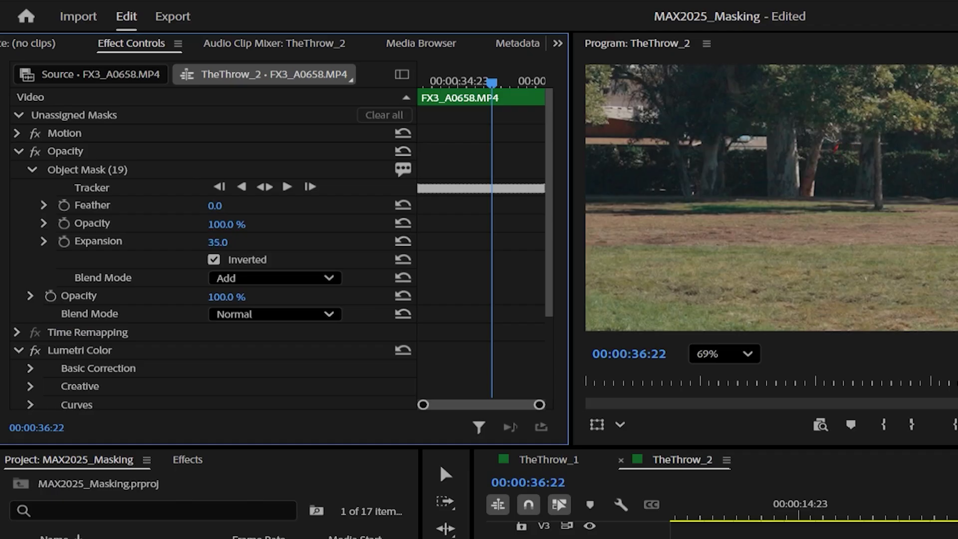
drag(215, 242, 198, 242)
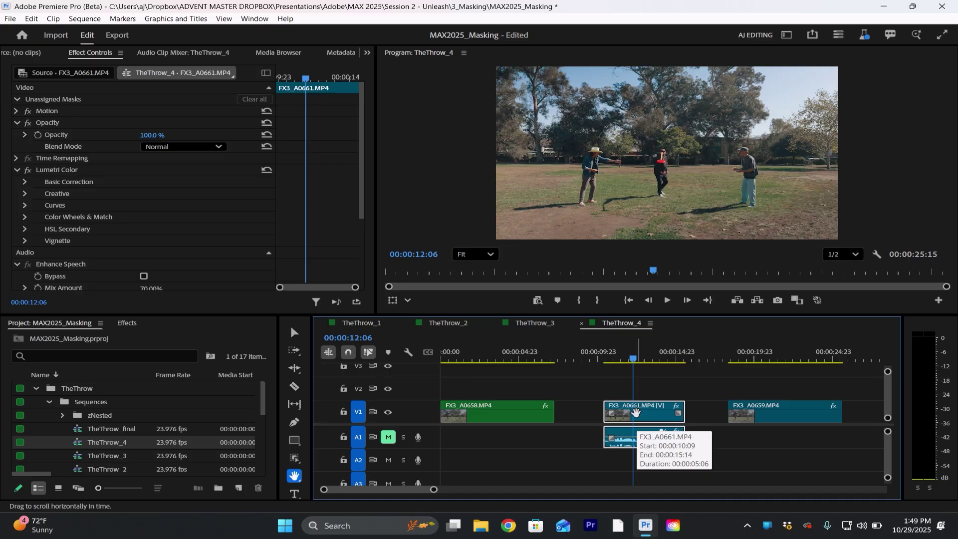
Step: Enable object masking on the FX3_A0661.MP4 clip and scrub to the frame to refine
click(294, 458)
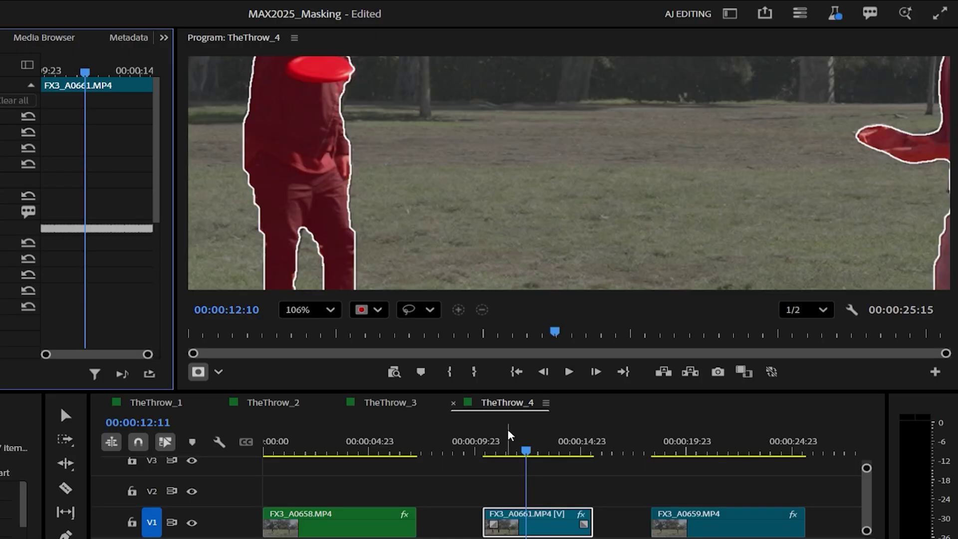
drag(509, 435, 545, 459)
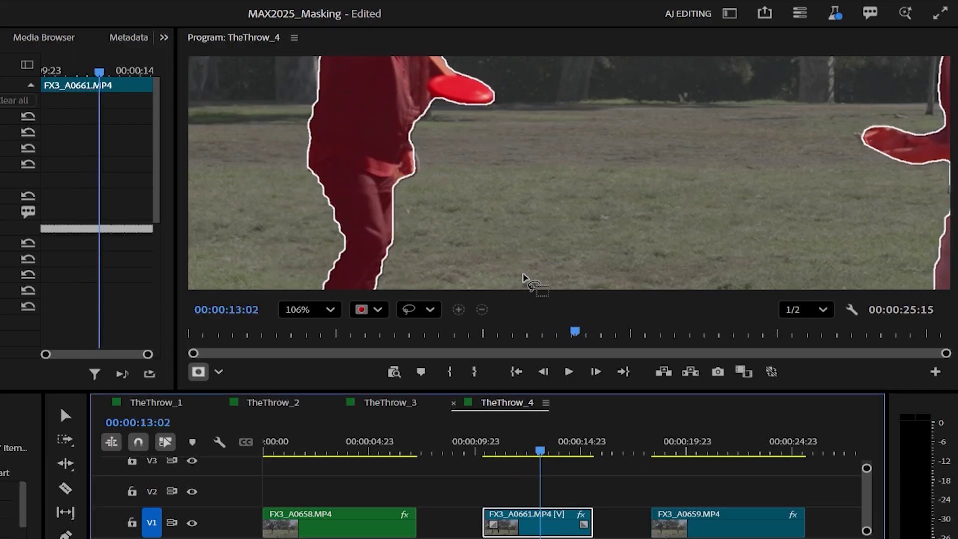
Step: Switch the object mask to Subtract from object mode around 00:00:13:02
click(482, 310)
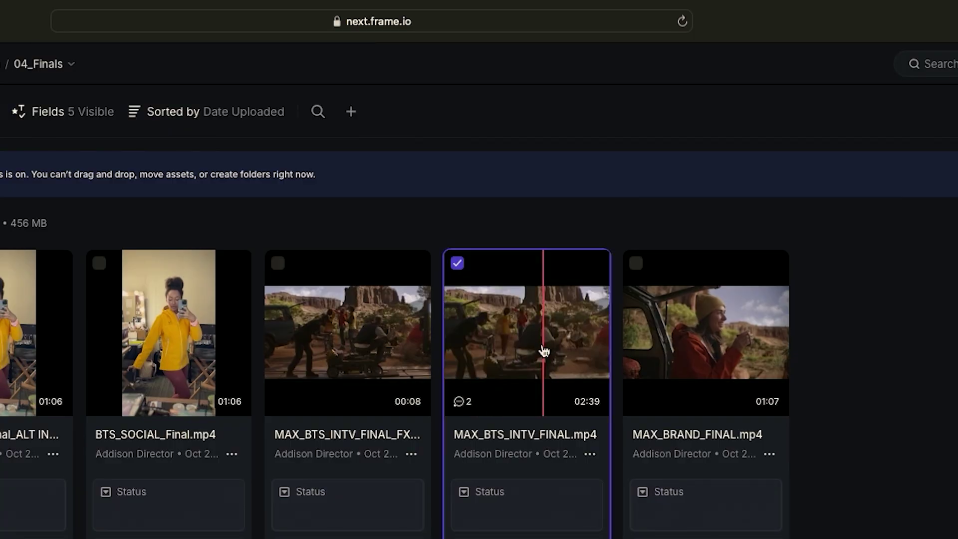
Step: Review MAX_BTS_INTV_FINAL.mp4 at 00:00:34:18 and 00:00:41:11, then select the first folder video
click(544, 352)
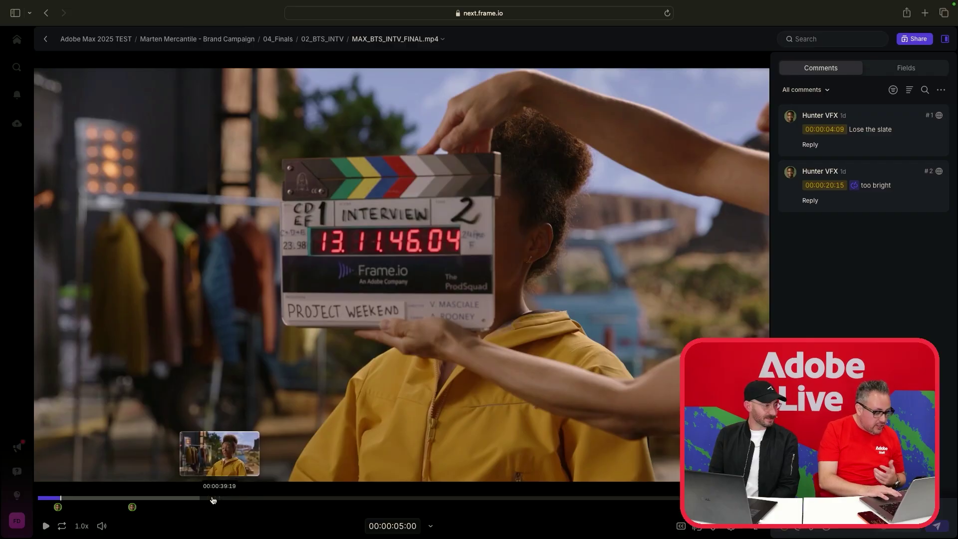
click(197, 498)
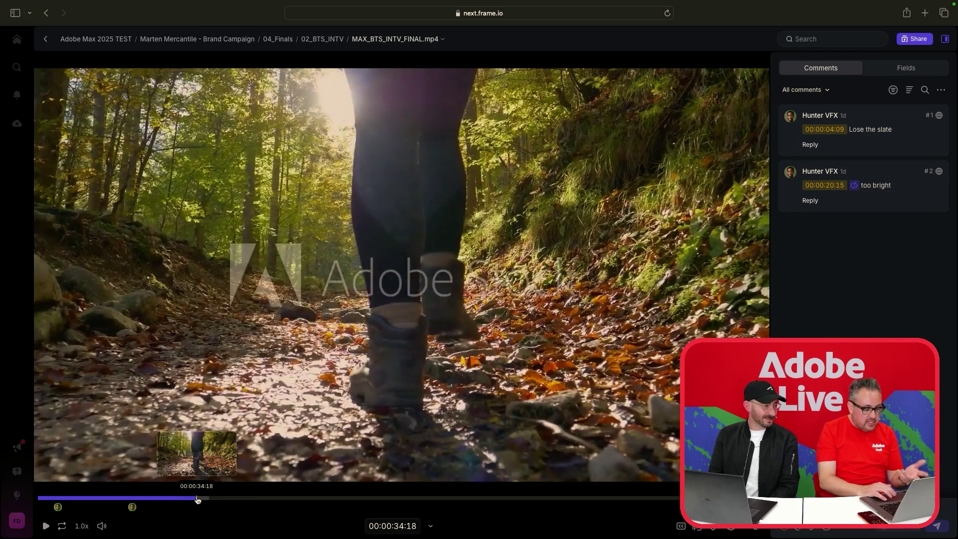
click(227, 498)
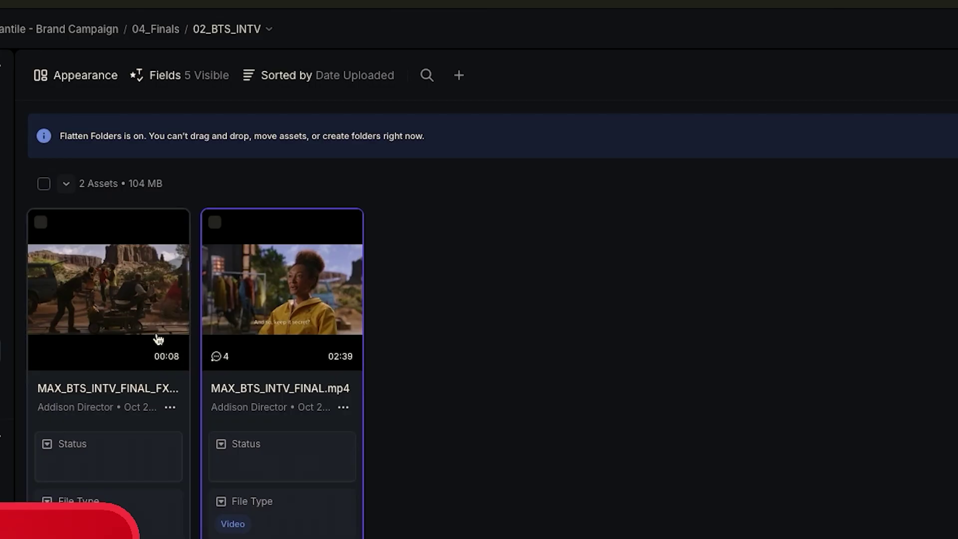
click(150, 316)
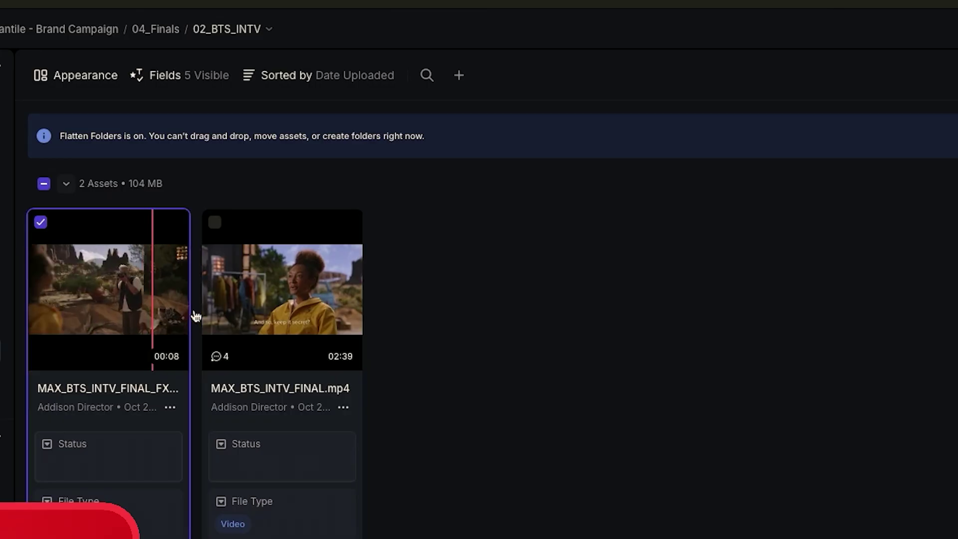
Step: Select both 02_BTS_INTV videos and create a public share link from them
shift+click(290, 322)
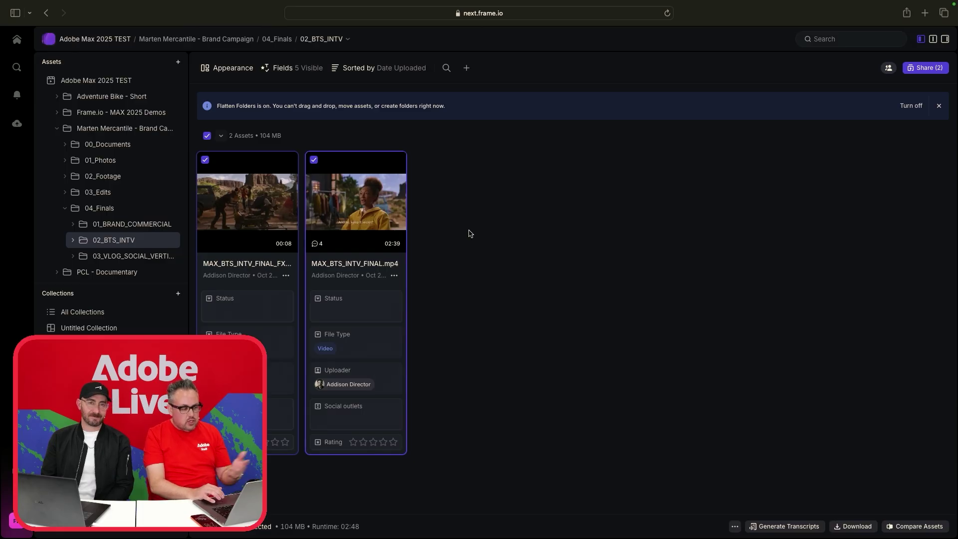
right_click(372, 207)
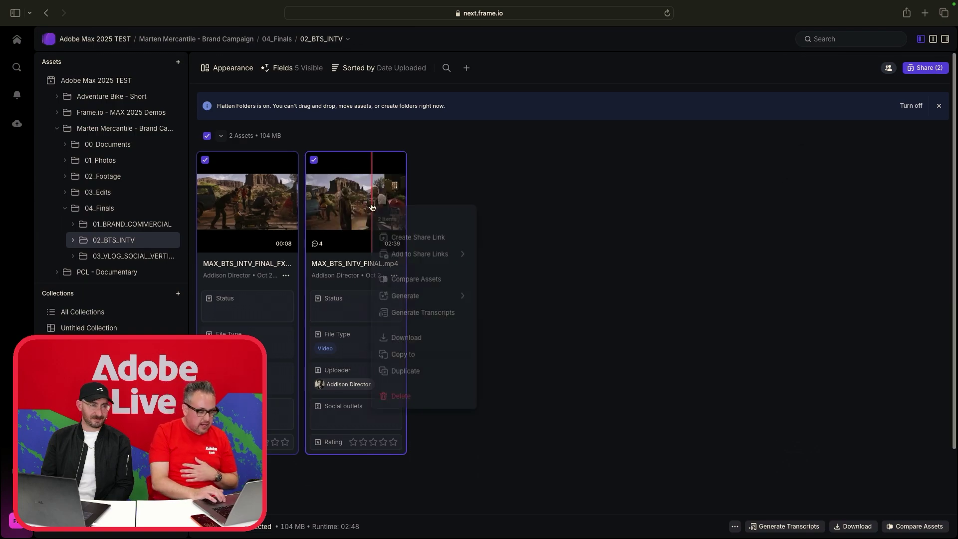
mouse_move(454, 250)
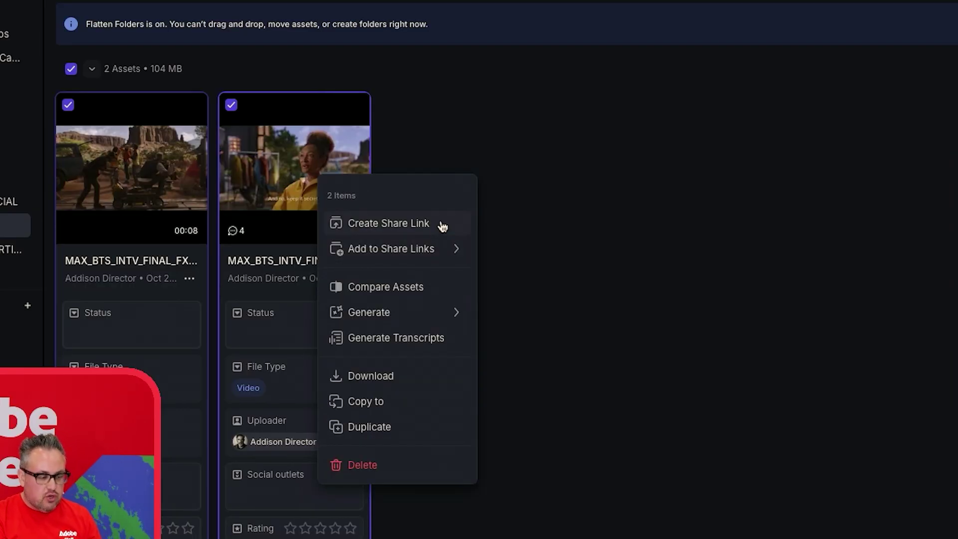
click(441, 224)
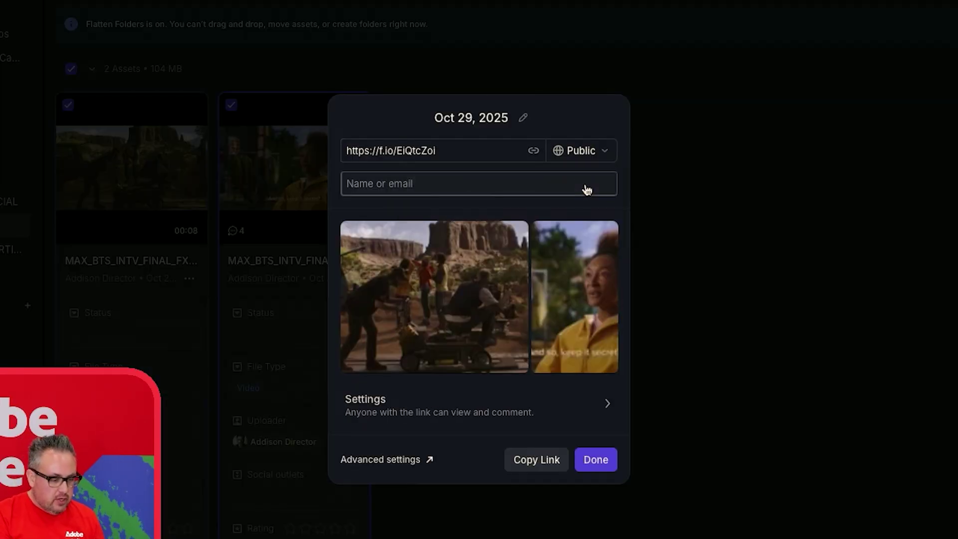
click(602, 470)
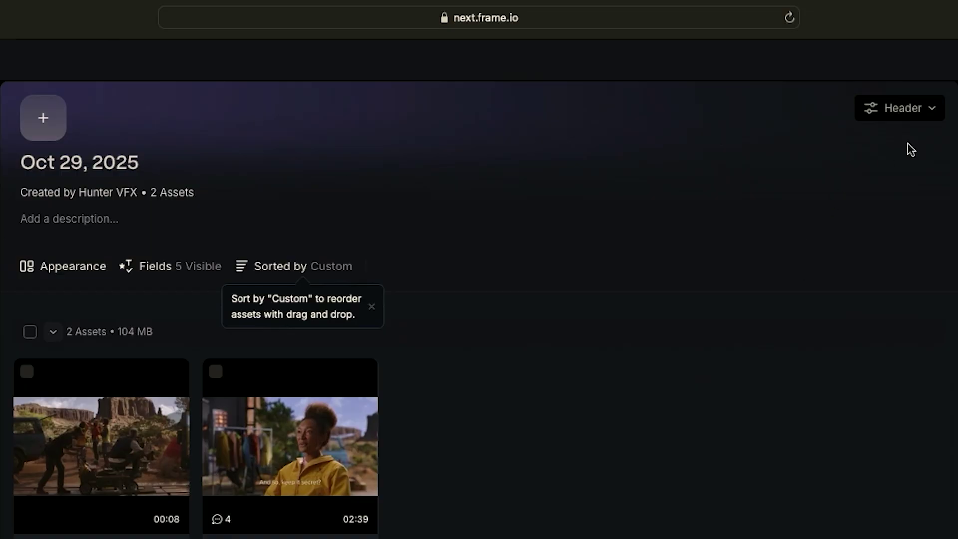
Step: Make the share page header Large and use the exploding-head emoji as its logo
click(912, 115)
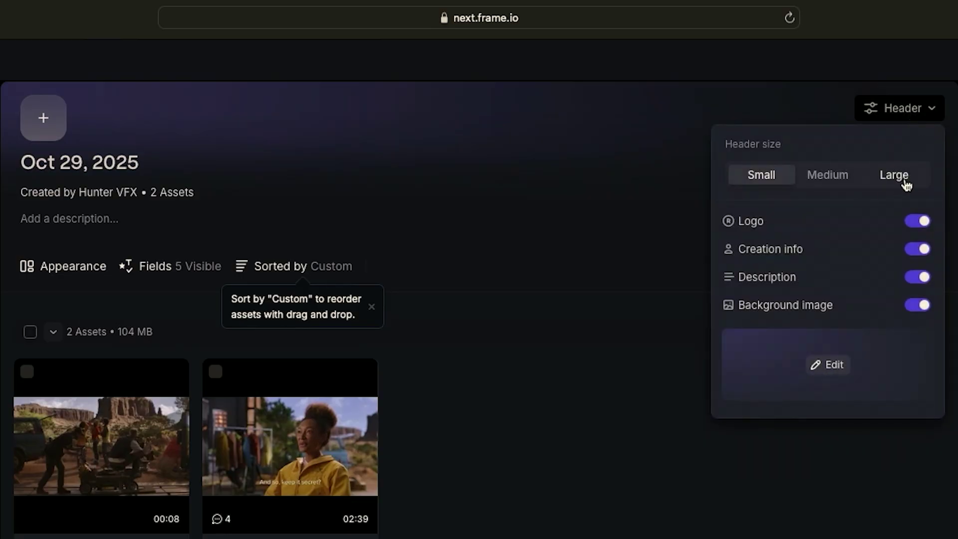
click(906, 183)
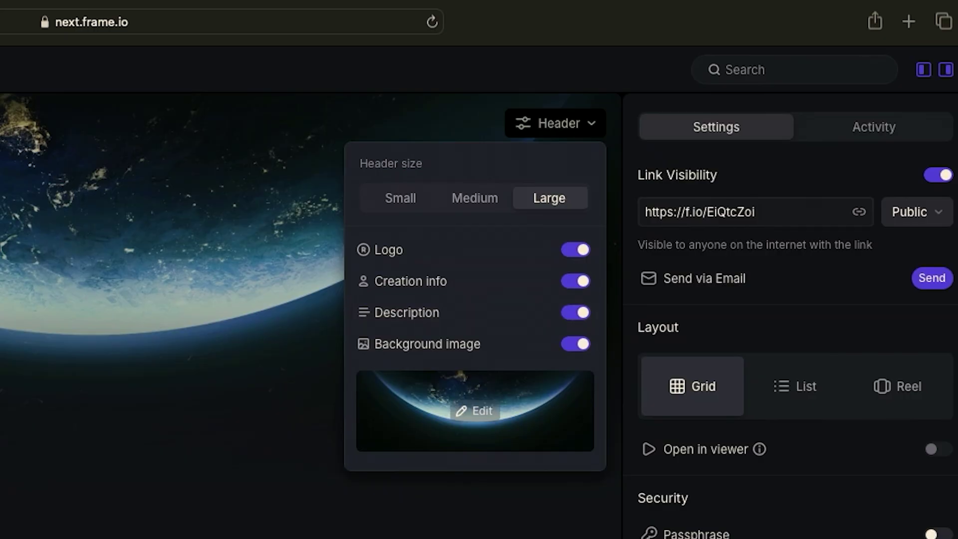
key(Escape)
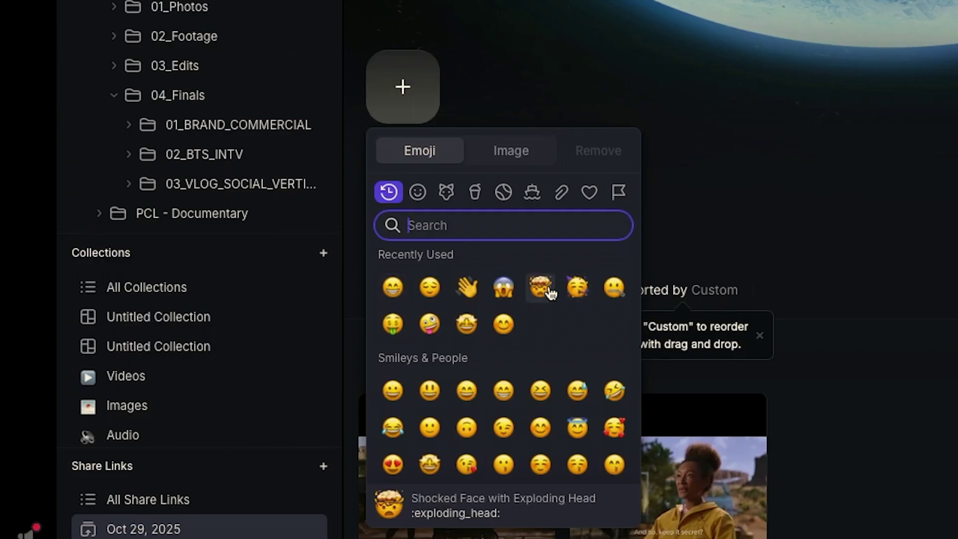
click(541, 287)
Step: Replace the Oct 29, 2025 share page title with a person's name
click(592, 161)
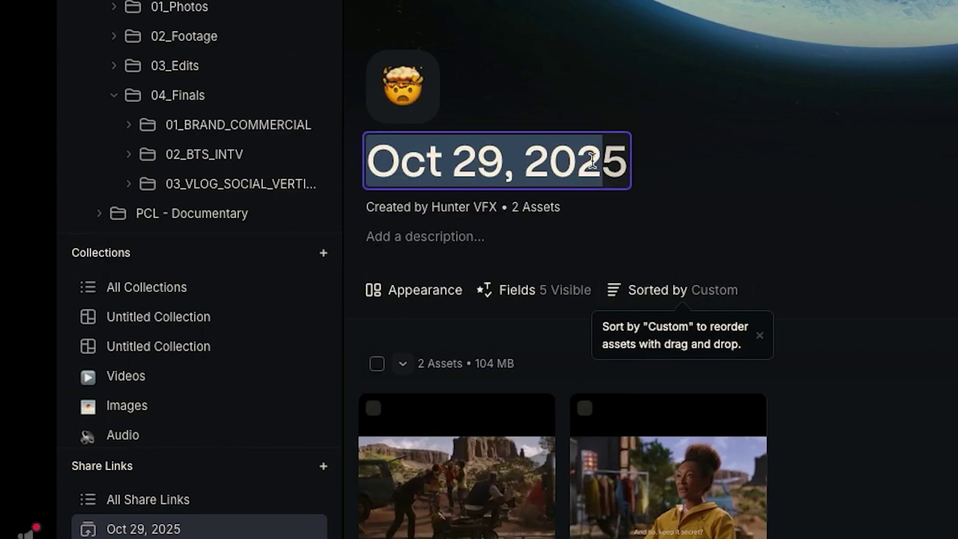
click(622, 162)
key(ctrl+a)
text(Aj)
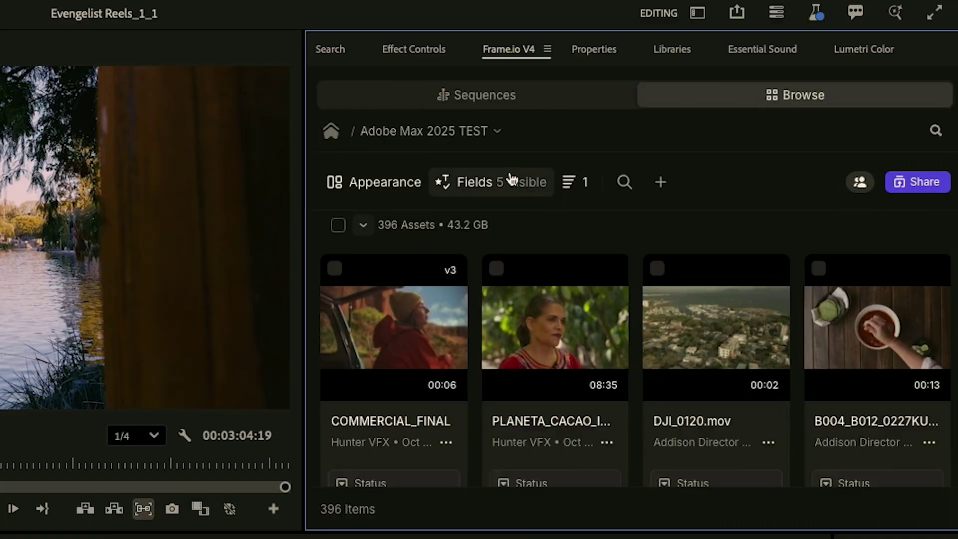
Step: Start exporting IMG_5407 to Frame.io, browsing into the Adobe Max 2025 TEST project for upload
click(509, 180)
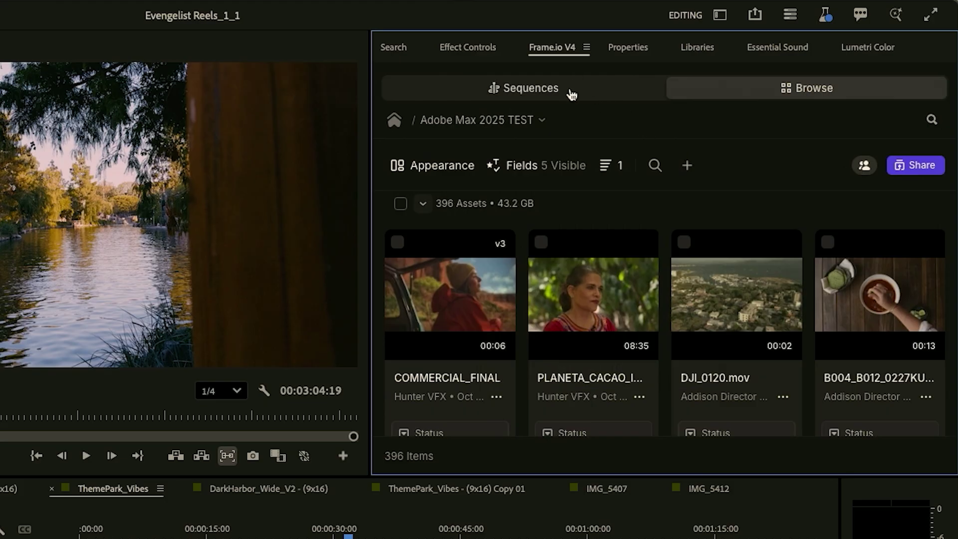
click(573, 95)
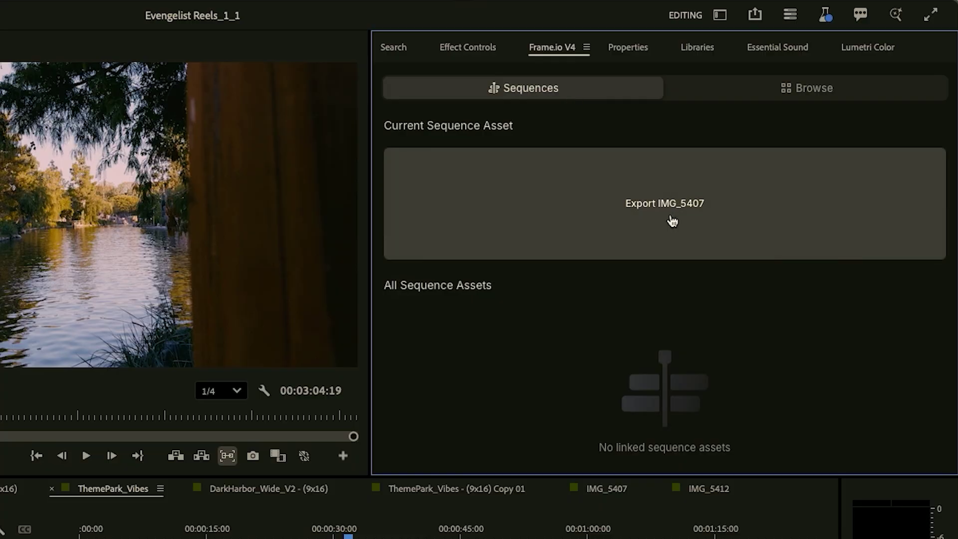
click(672, 221)
click(741, 196)
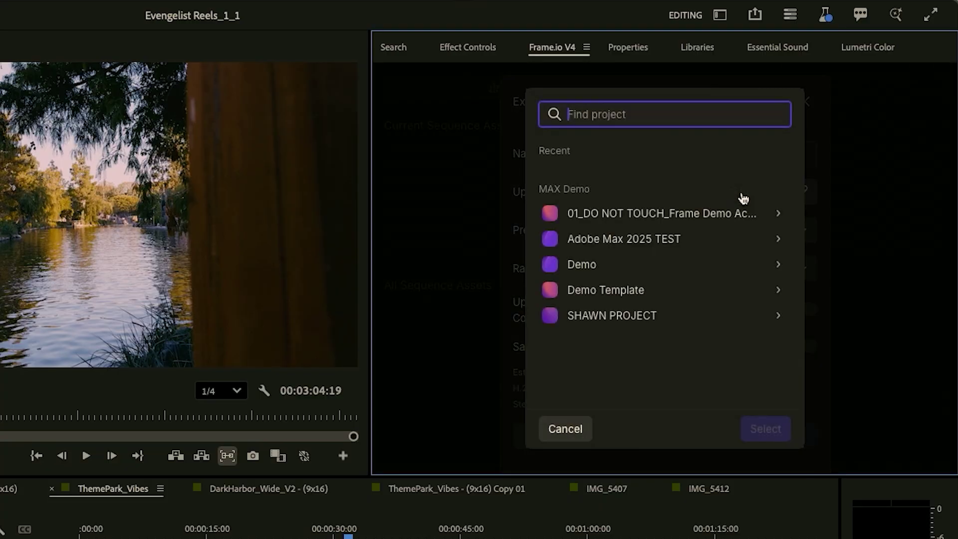
click(688, 244)
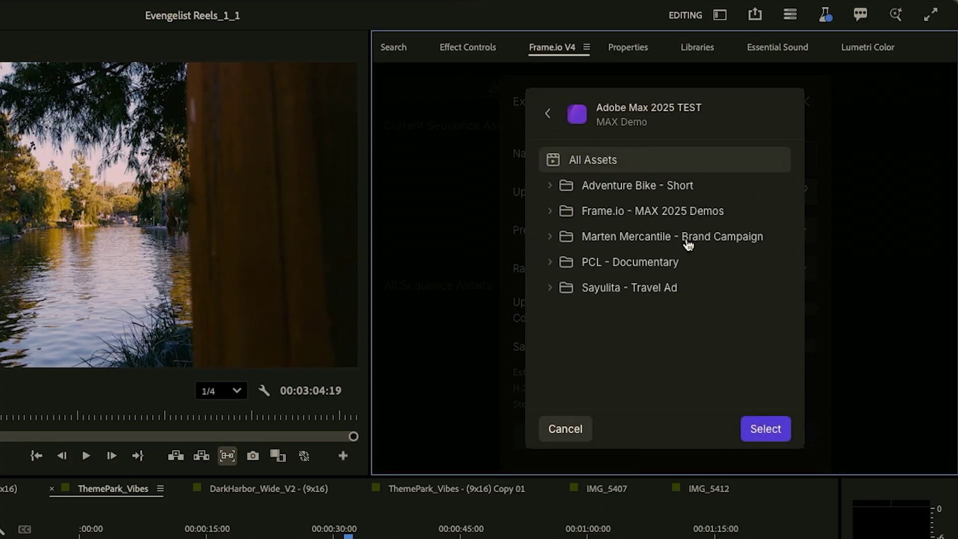